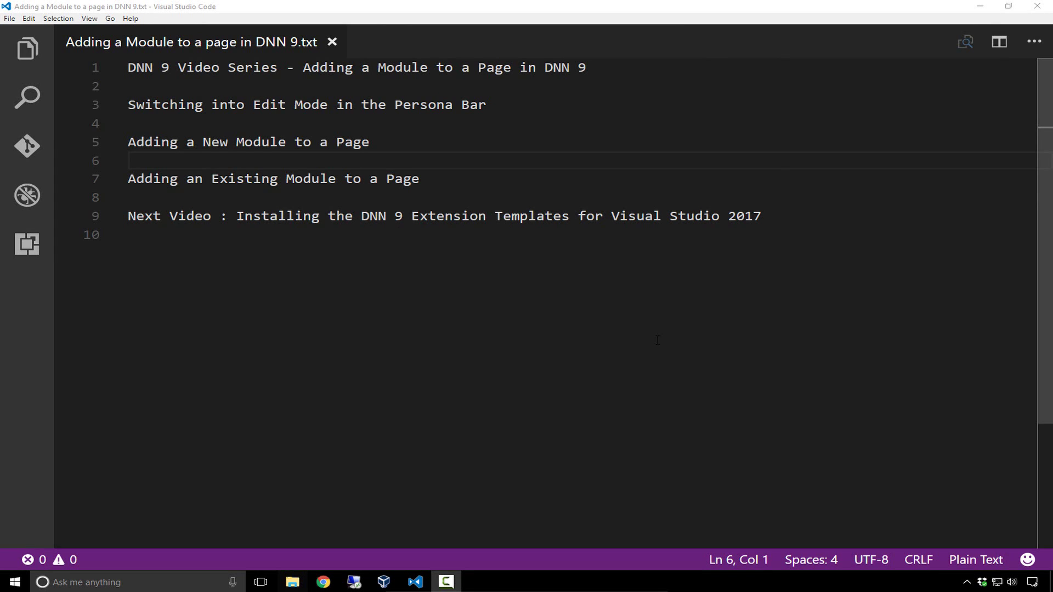
- Minimize the VS Code notes window so the DNN Home page in the browser shows
left_click(552, 283)
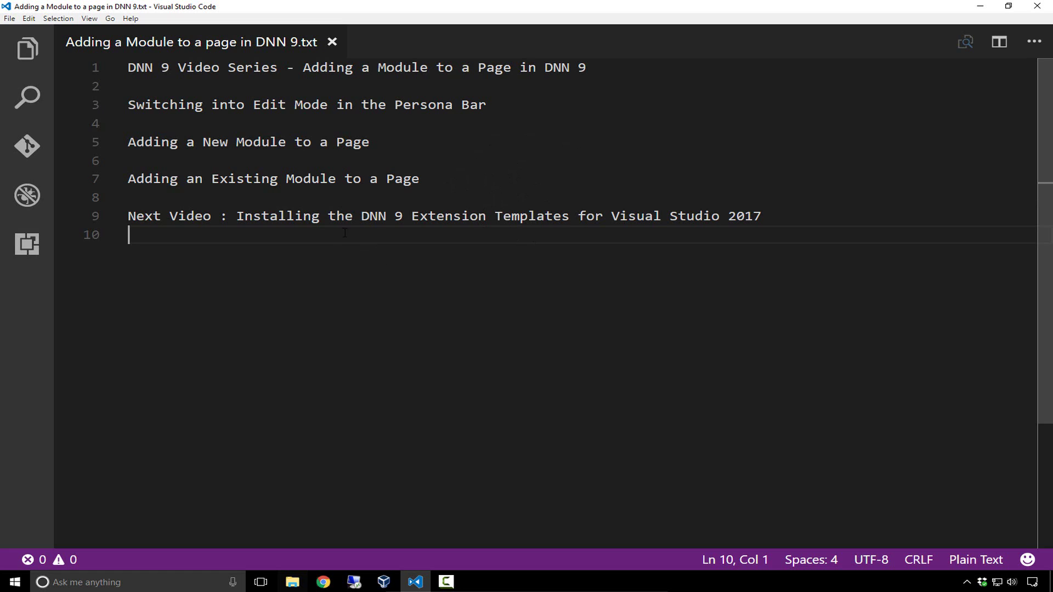
left_click(980, 8)
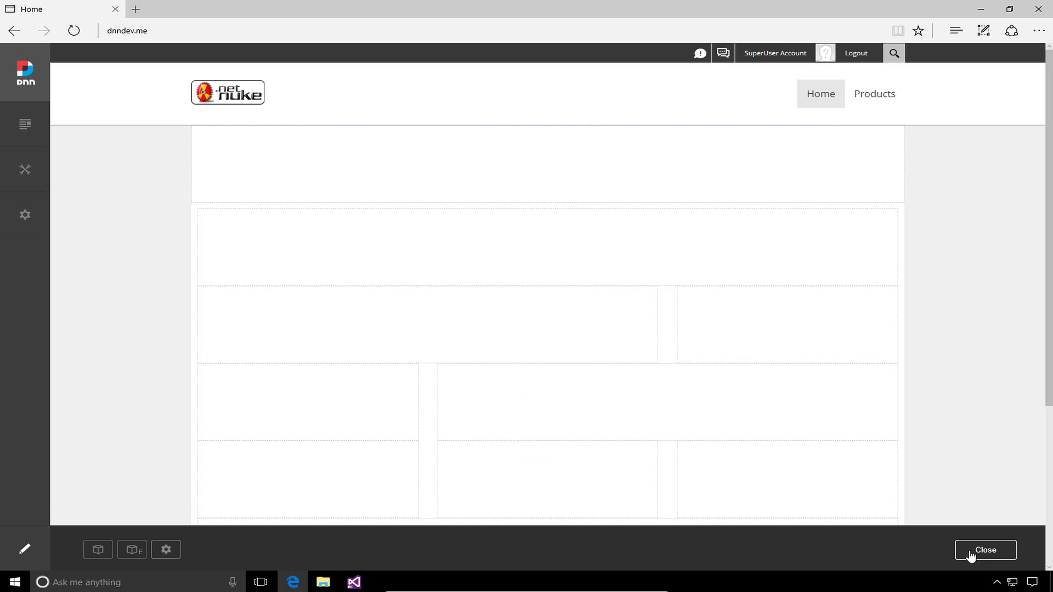
- Browse the Add Module tiles and filter them by 'html' to show HTML and Html Editor Management
left_click(98, 550)
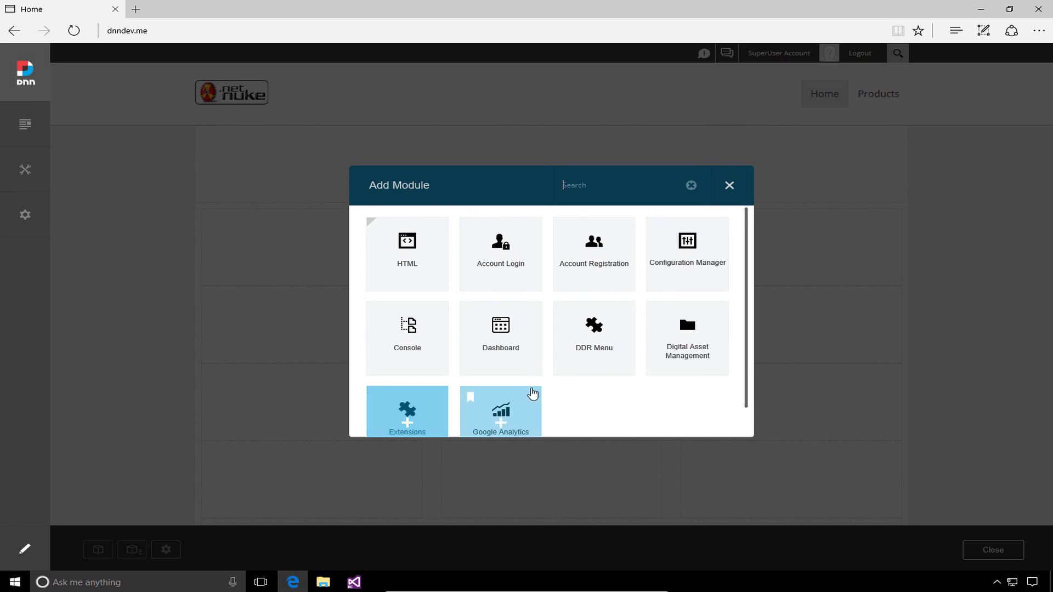
scroll(535, 384, "down", 1)
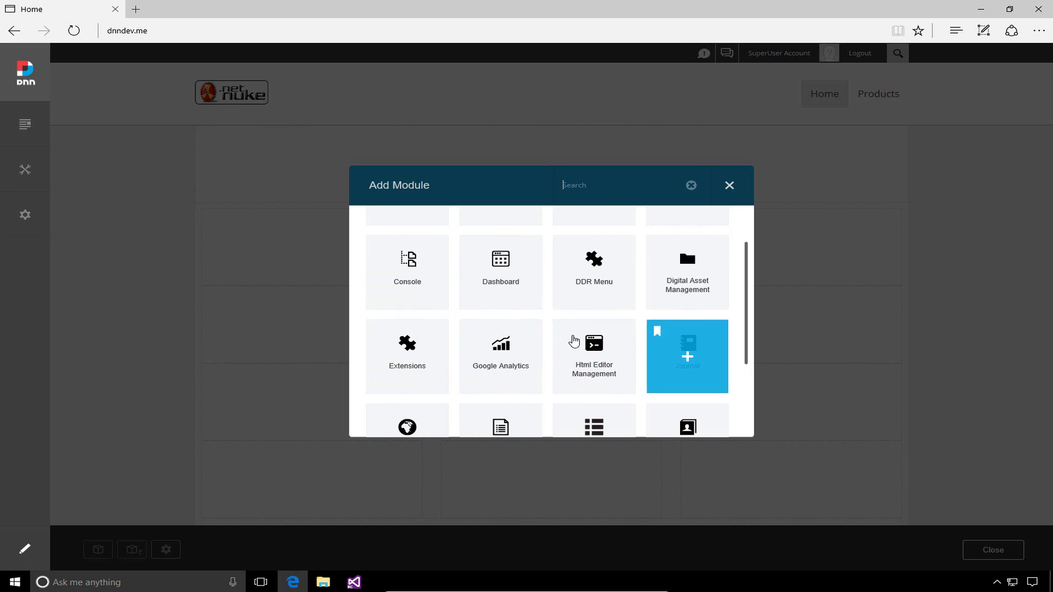
scroll(603, 285, "down", 1)
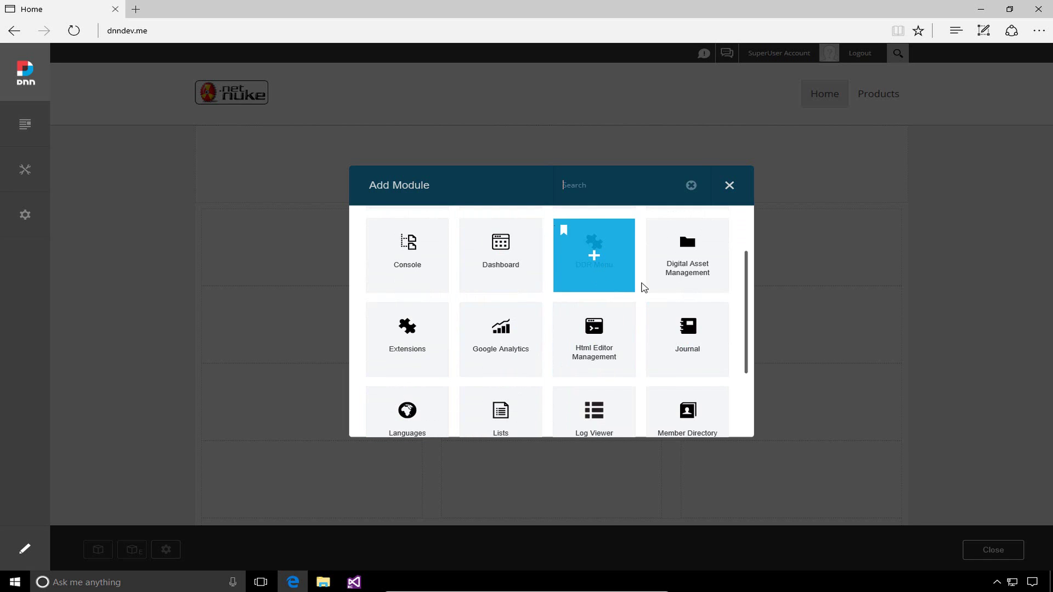
scroll(652, 306, "down", 1)
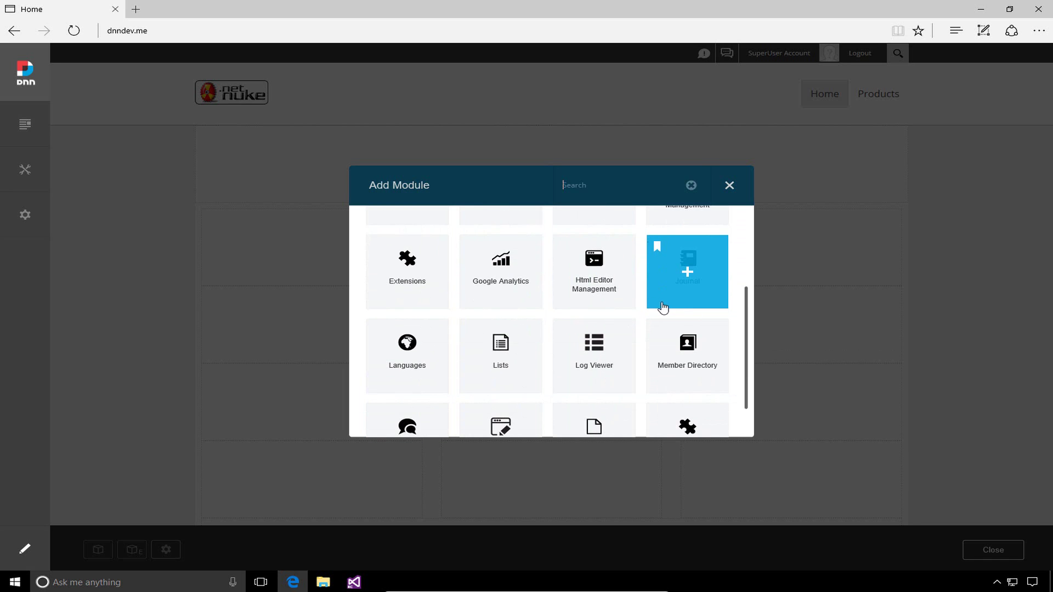
scroll(680, 291, "down", 1)
scroll(685, 282, "down", 3)
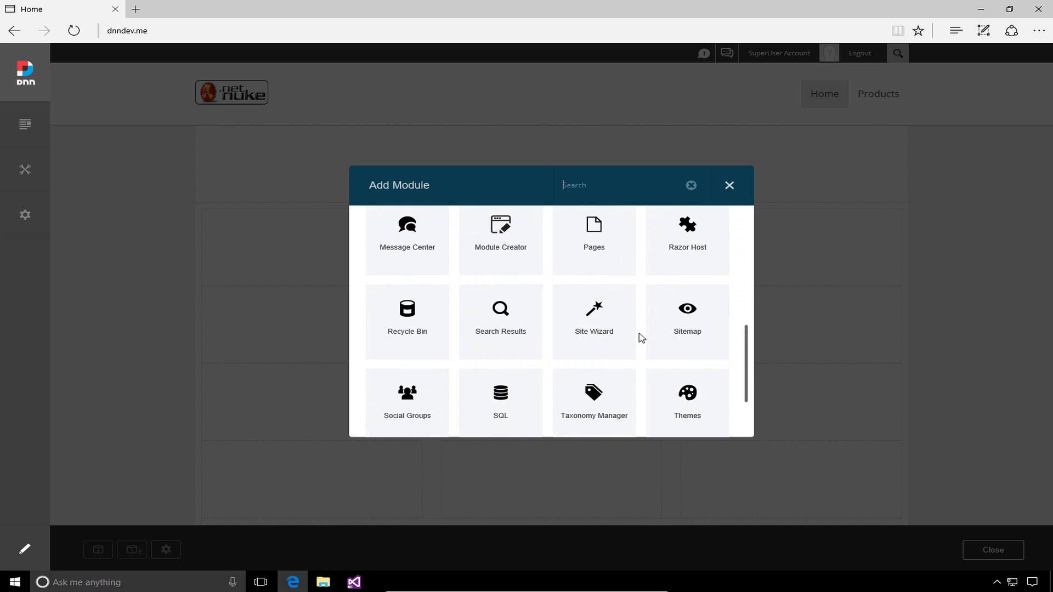
scroll(630, 346, "down", 1)
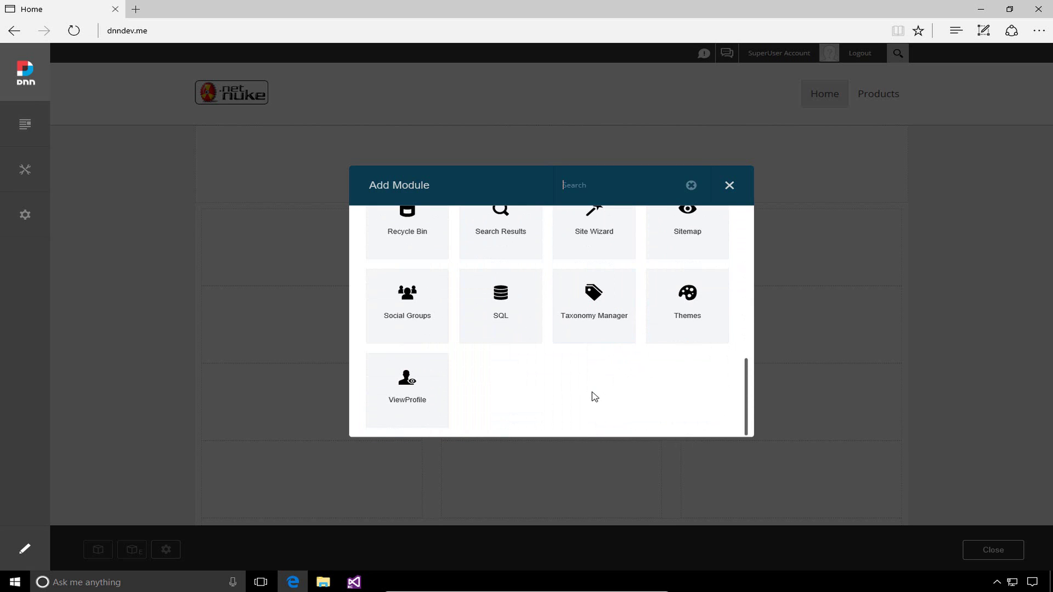
scroll(594, 396, "up", 7)
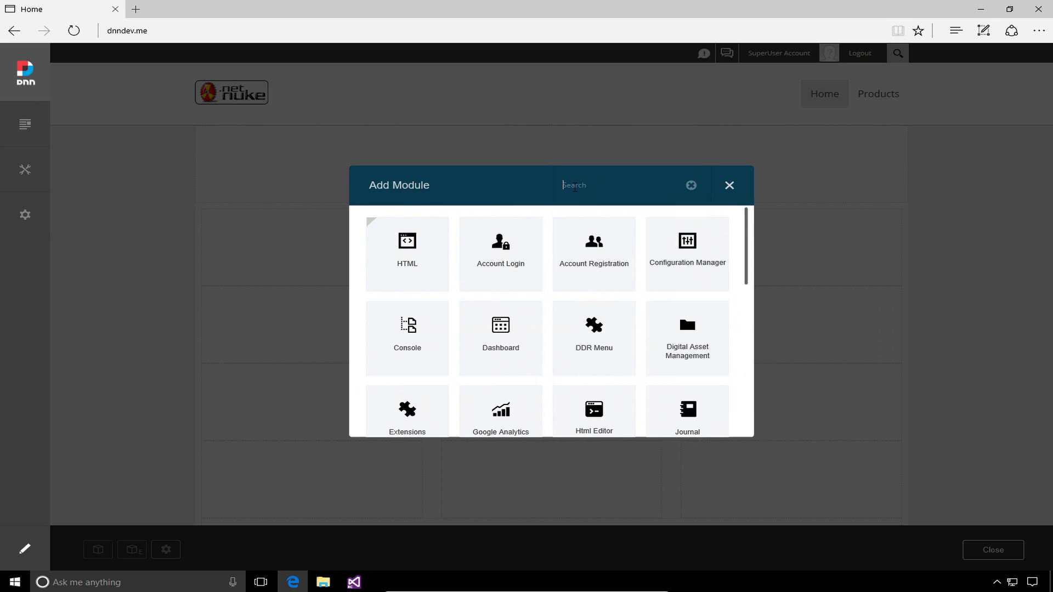
type("ml")
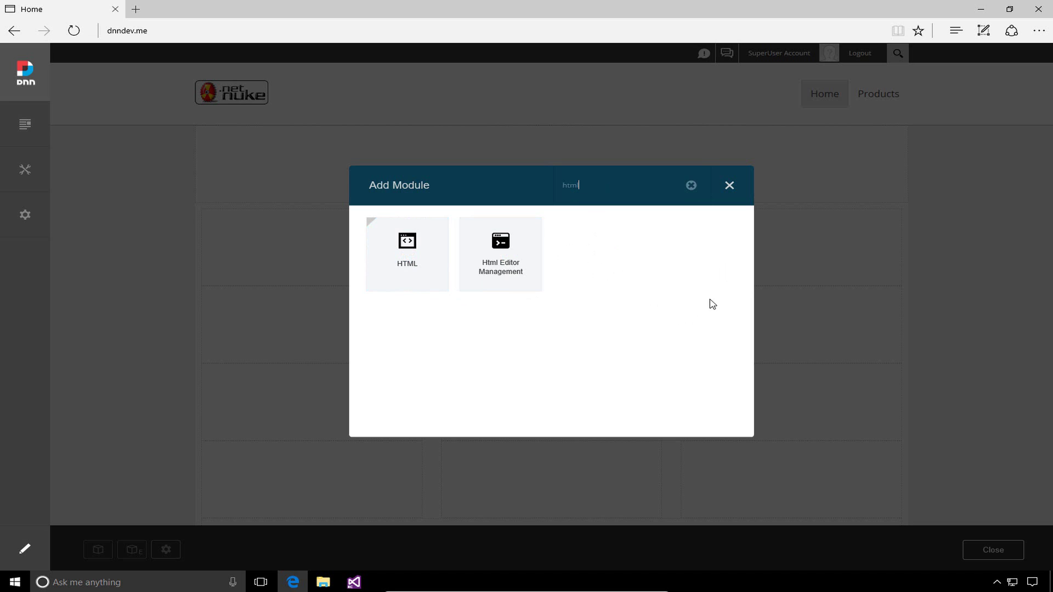
- Drop the HTML module tile into the Home page's top content pane
left_click(405, 259)
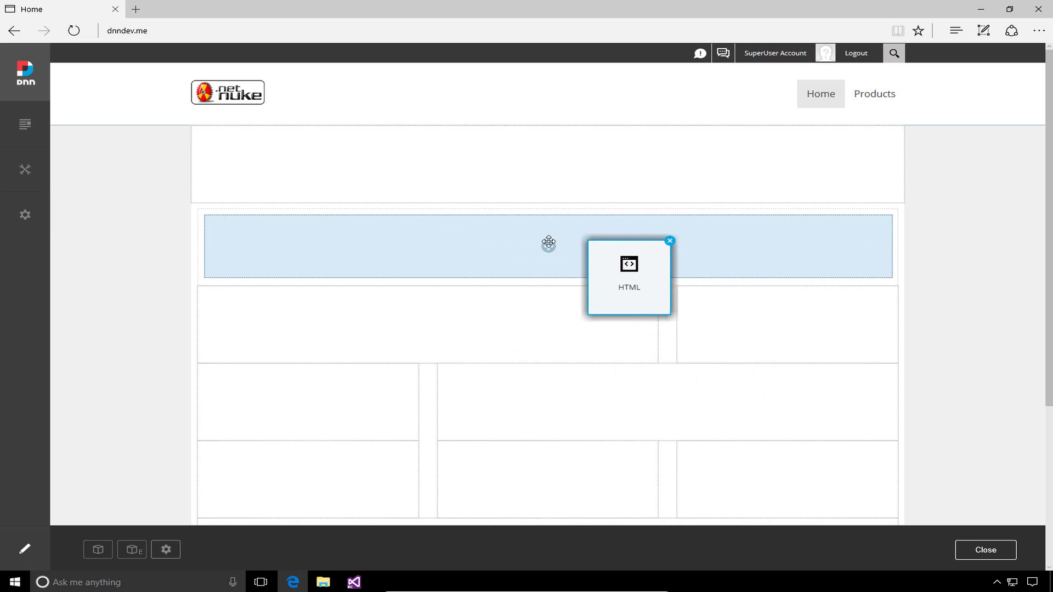
left_click(476, 237)
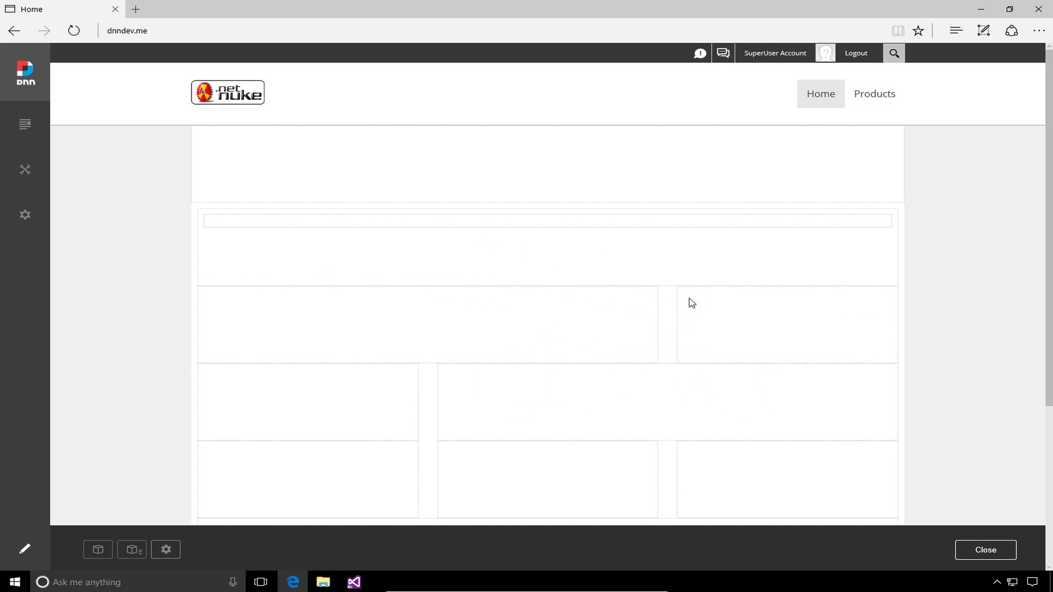
- Enter 'Put some sample content' in the HTML module's editor and save it
mouse_move(820, 272)
mouse_move(846, 230)
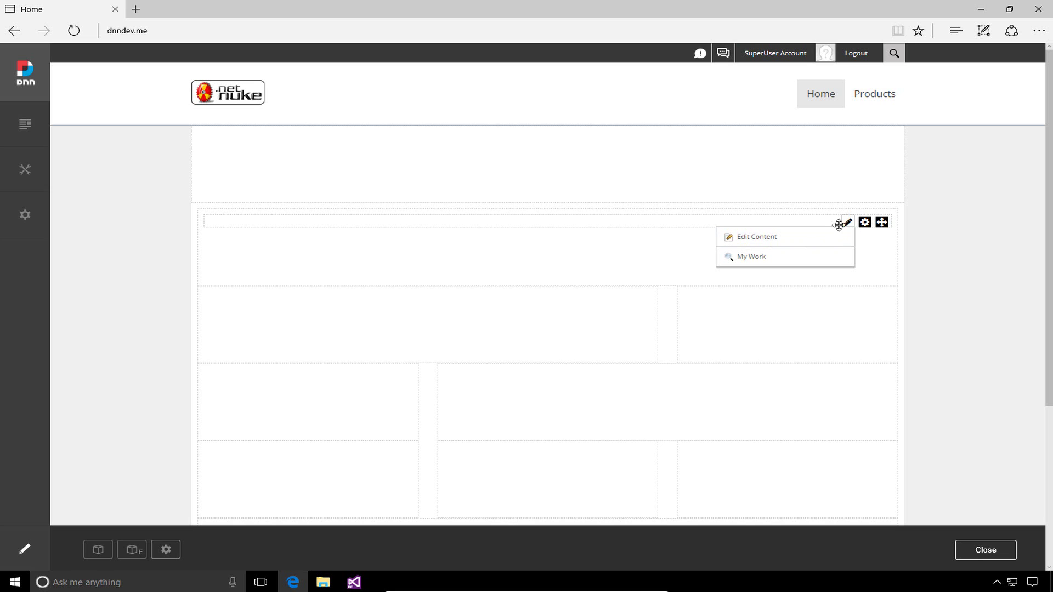
left_click(760, 240)
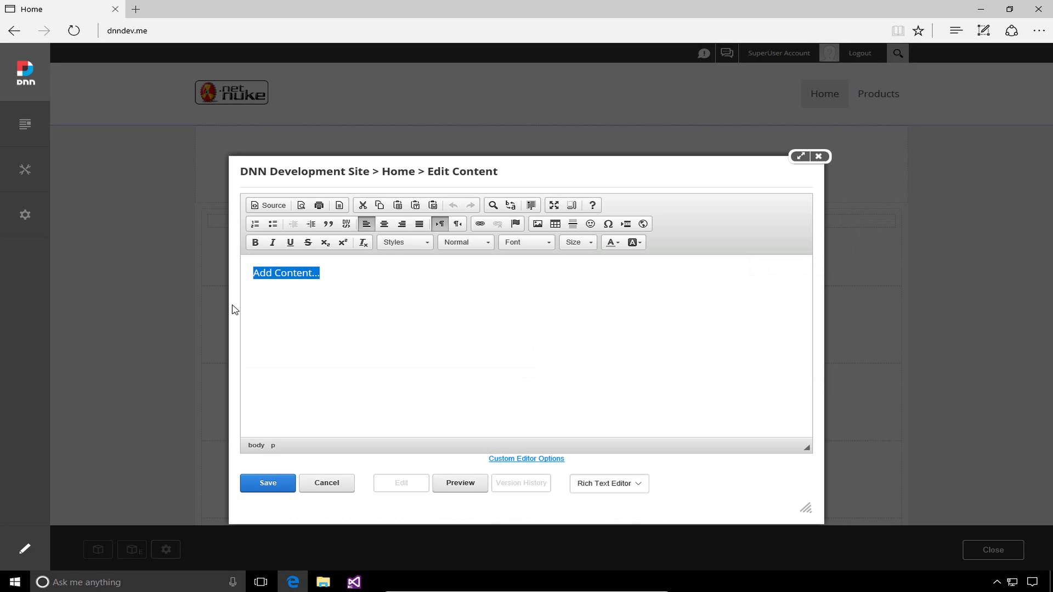
type("Put")
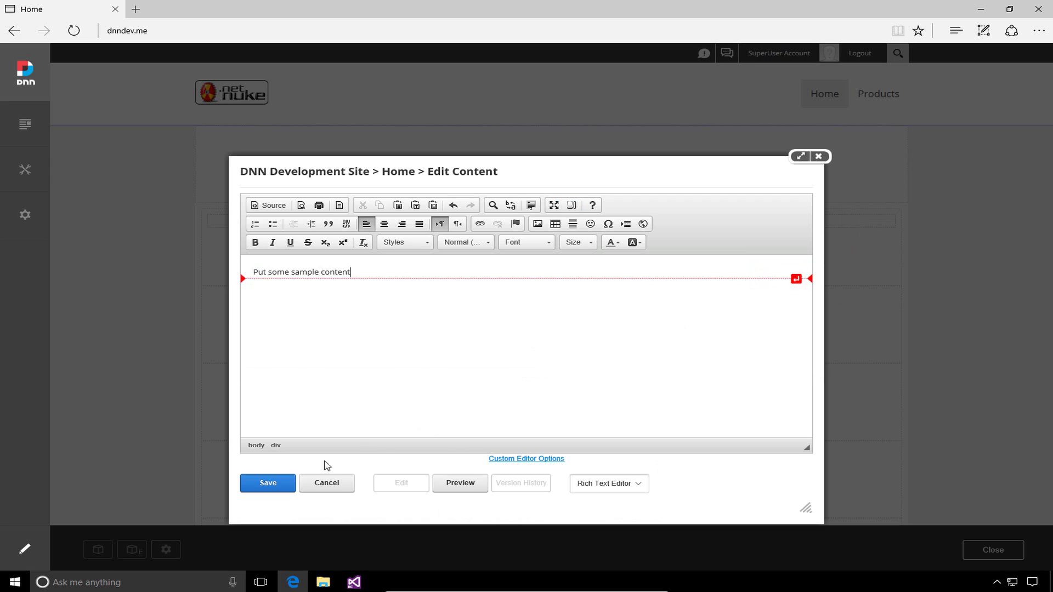
left_click(287, 488)
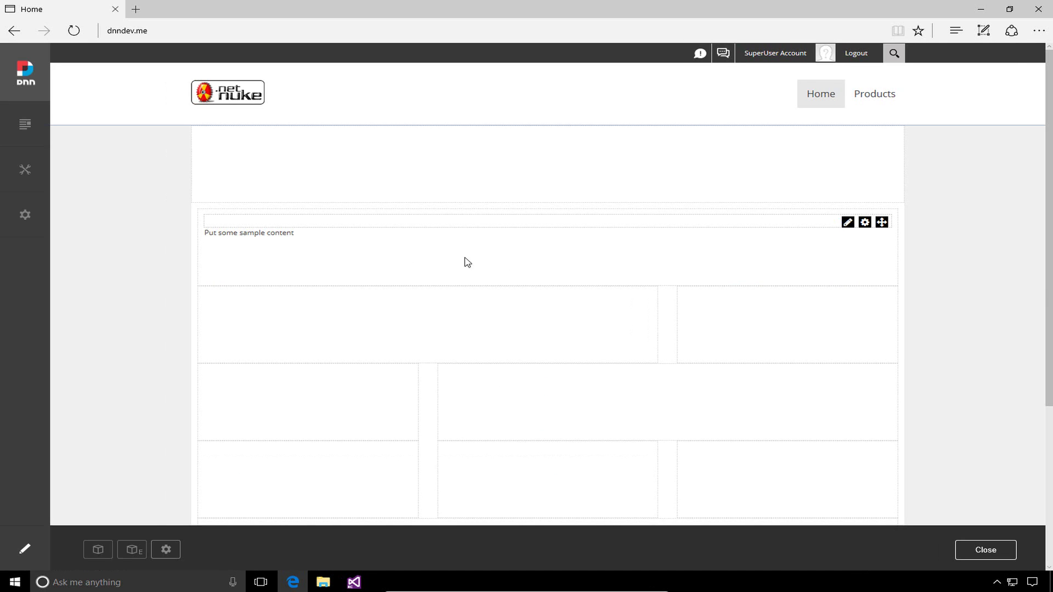
left_click(985, 551)
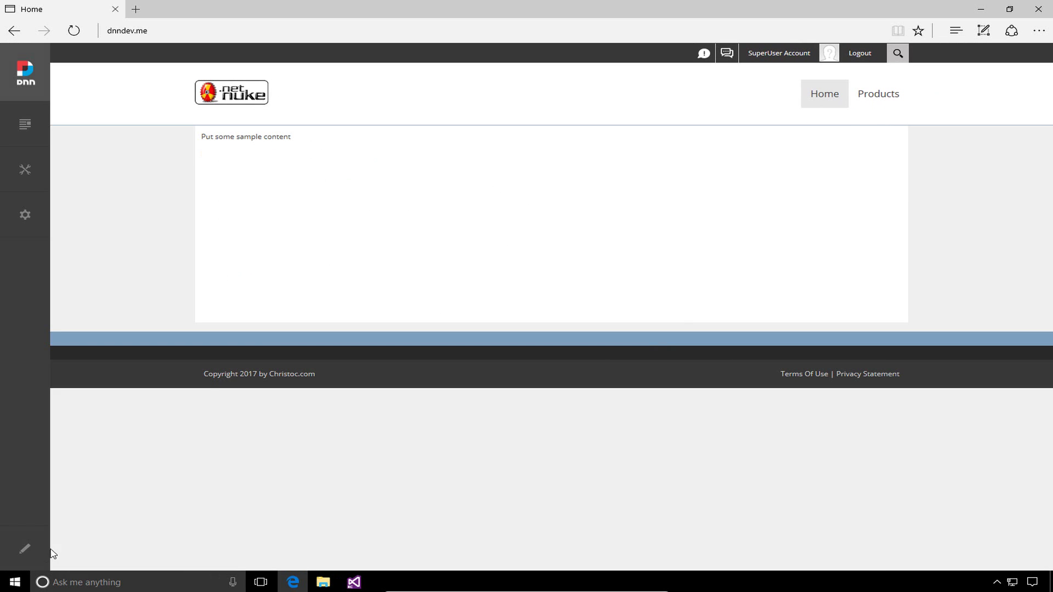
left_click(25, 549)
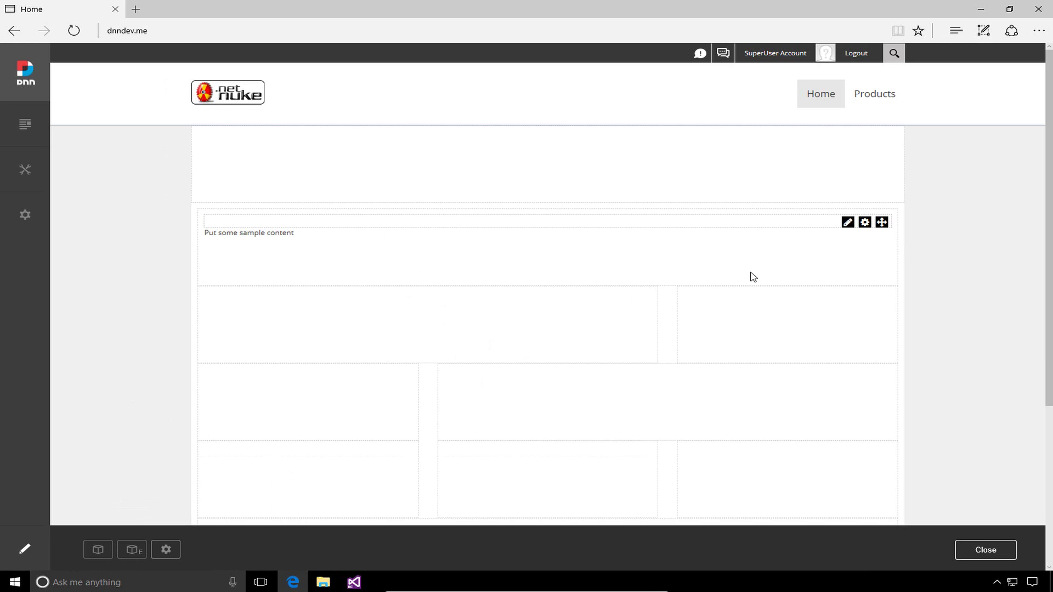
- Go to the Products page and switch it into edit mode
left_click(883, 101)
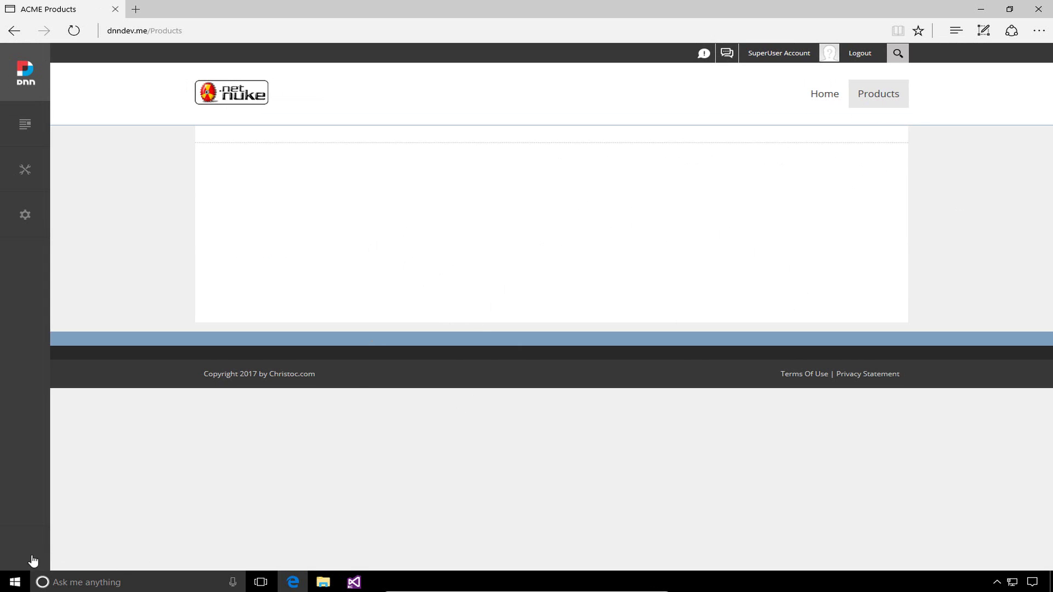
left_click(10, 555)
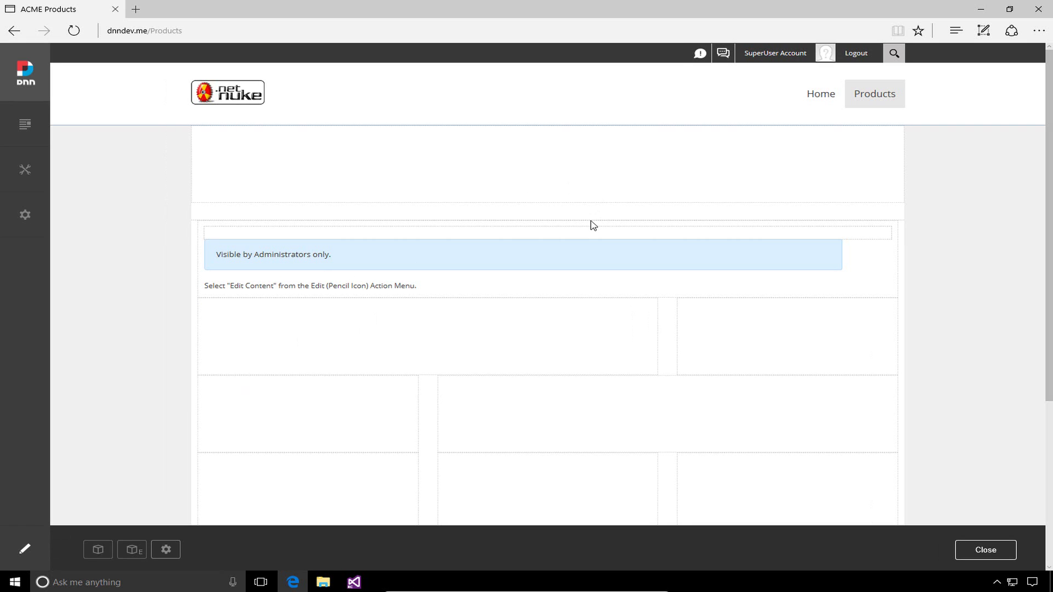
mouse_move(619, 229)
mouse_move(848, 237)
mouse_move(608, 300)
mouse_move(436, 260)
- Open Add Existing Module and choose Home as the source page to list its Text/HTML module
left_click(129, 551)
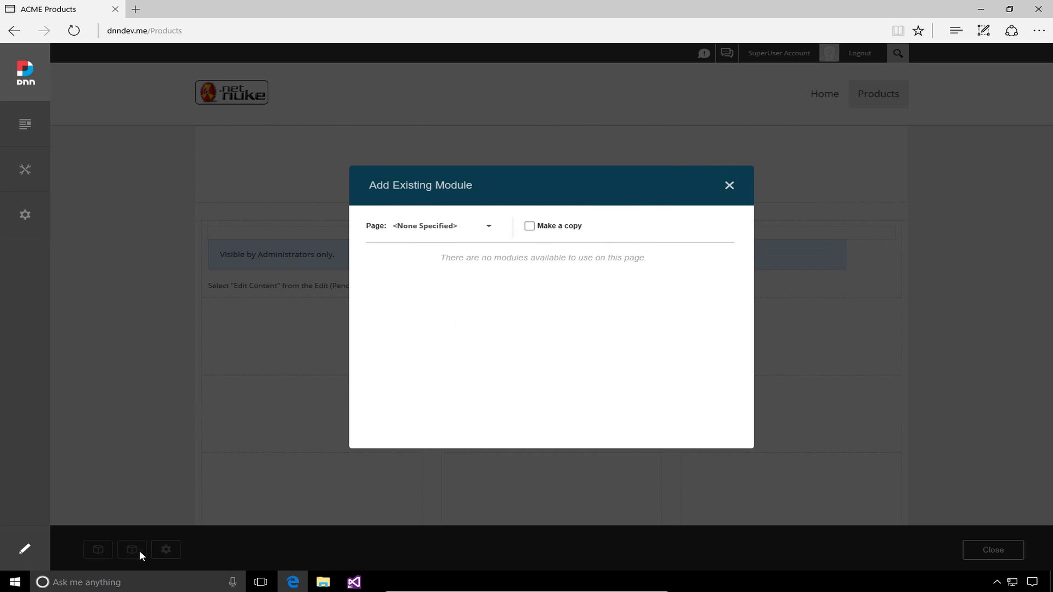
left_click(439, 226)
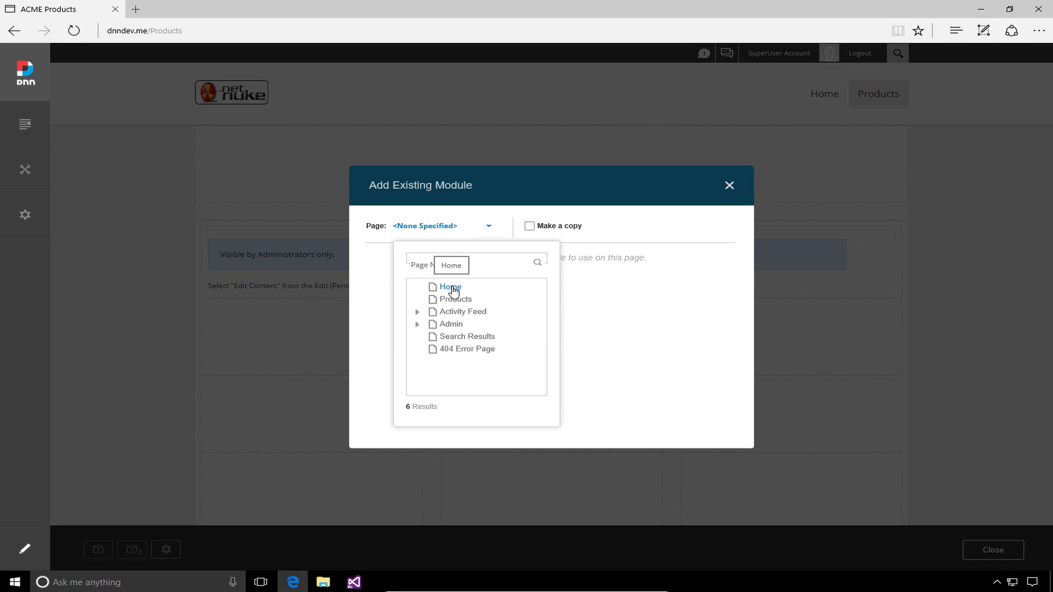
left_click(452, 291)
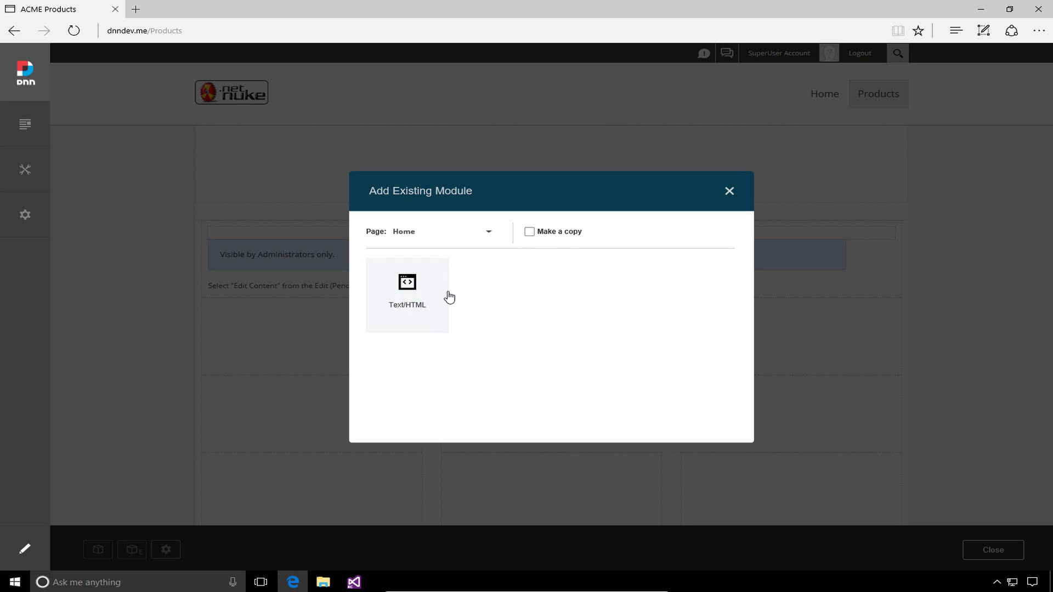
- Place Home's Text/HTML module, without Make a copy, into the Products left column pane
left_click(407, 301)
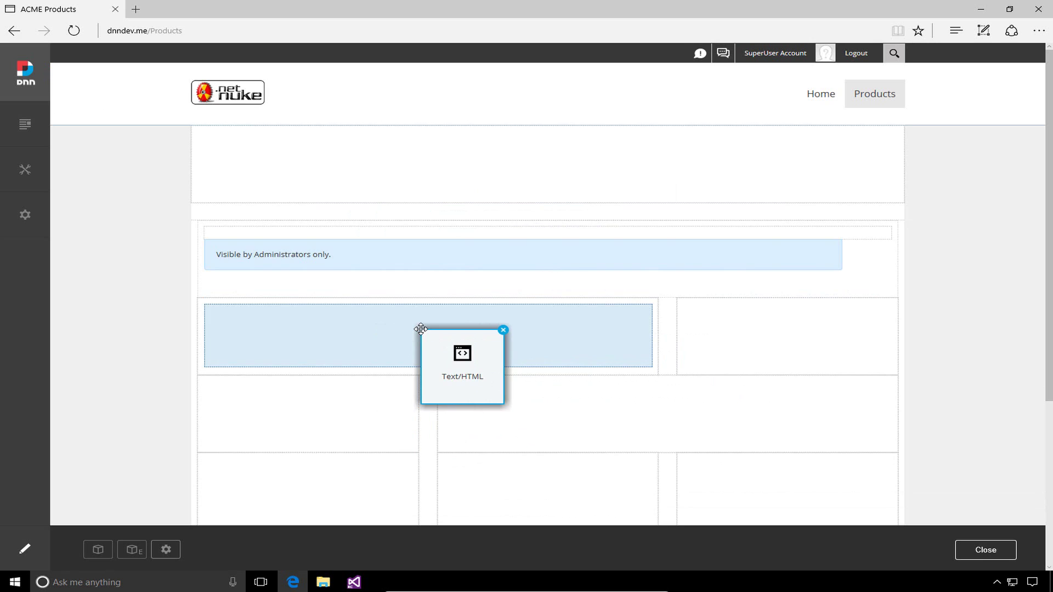
left_click(421, 328)
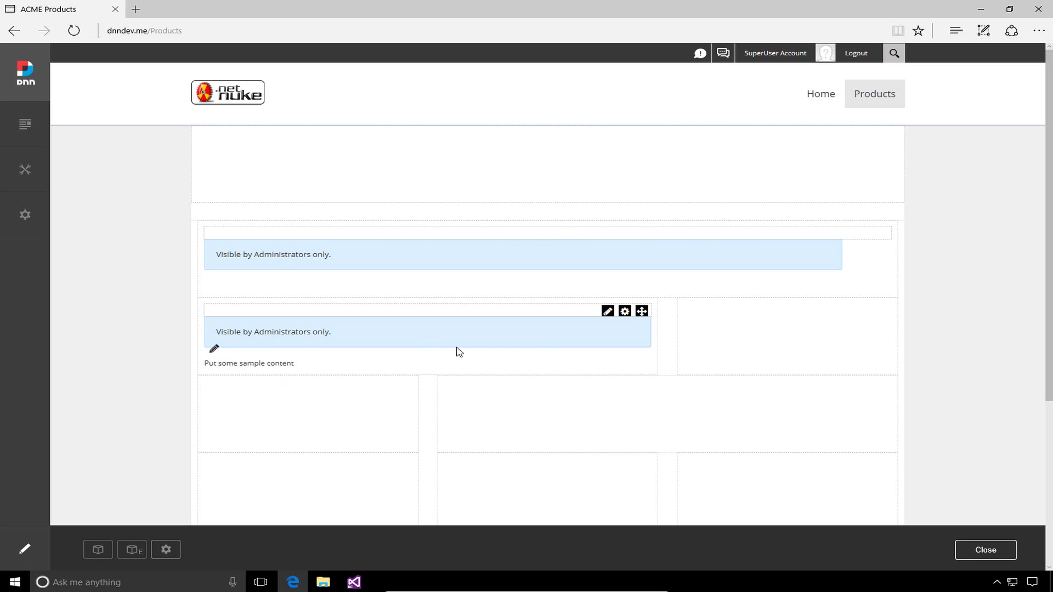
- Append 'v2' inline so the shared module reads 'Put some sample content v2', and save
mouse_move(605, 312)
left_click(213, 351)
left_click(304, 363)
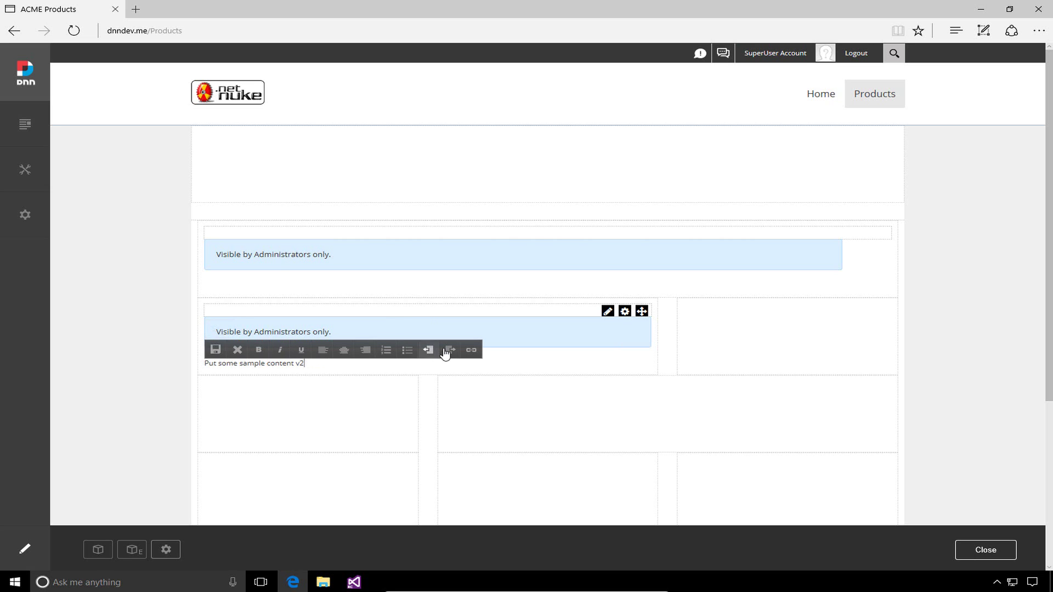
left_click(215, 350)
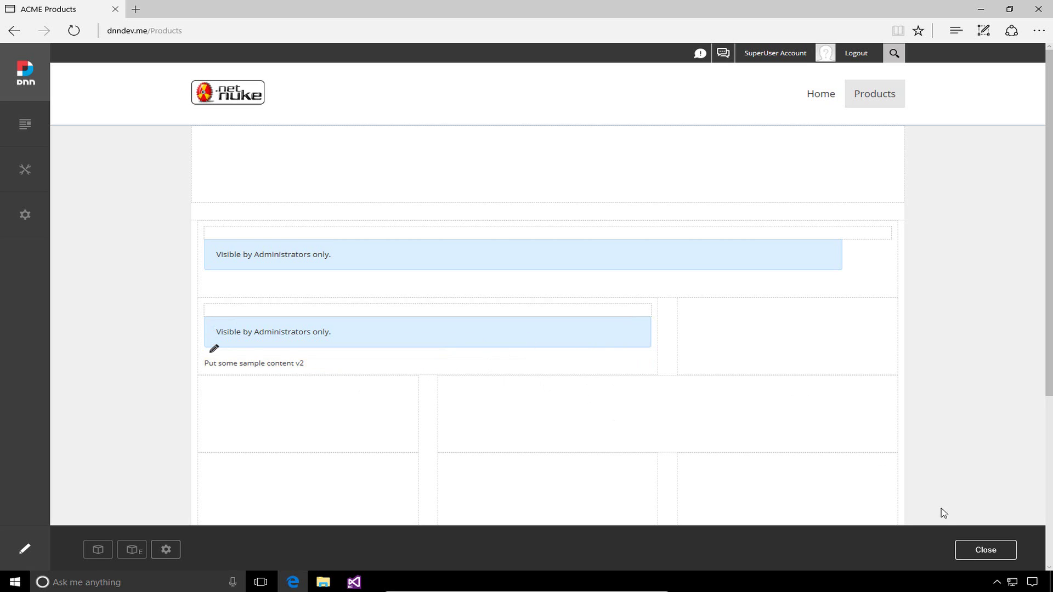
- Close edit mode and select the module text to check it reads 'Put some sample content v2'
left_click(1012, 556)
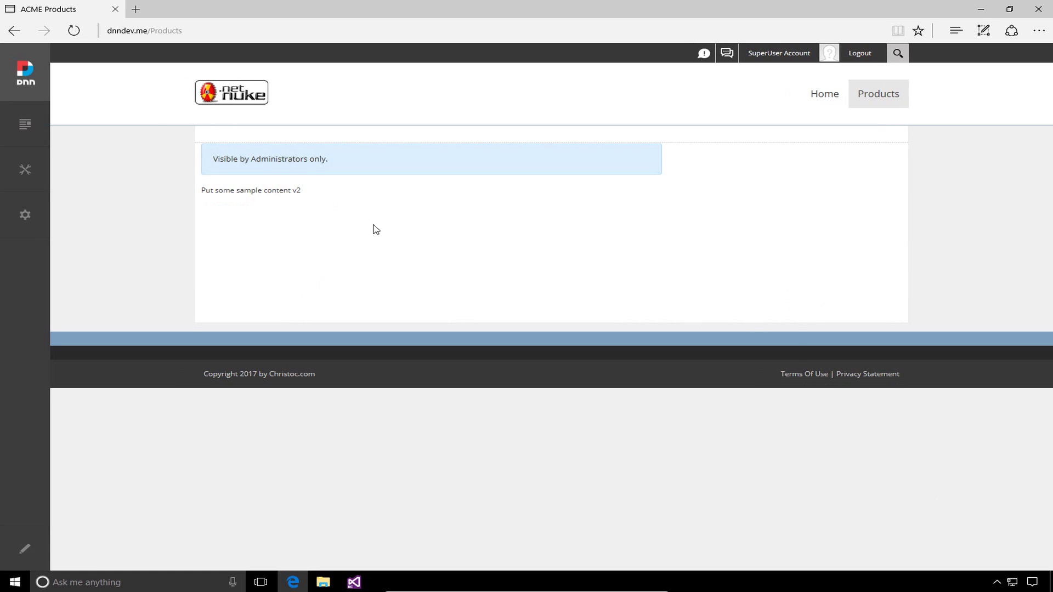
triple_click(223, 192)
left_click(208, 190)
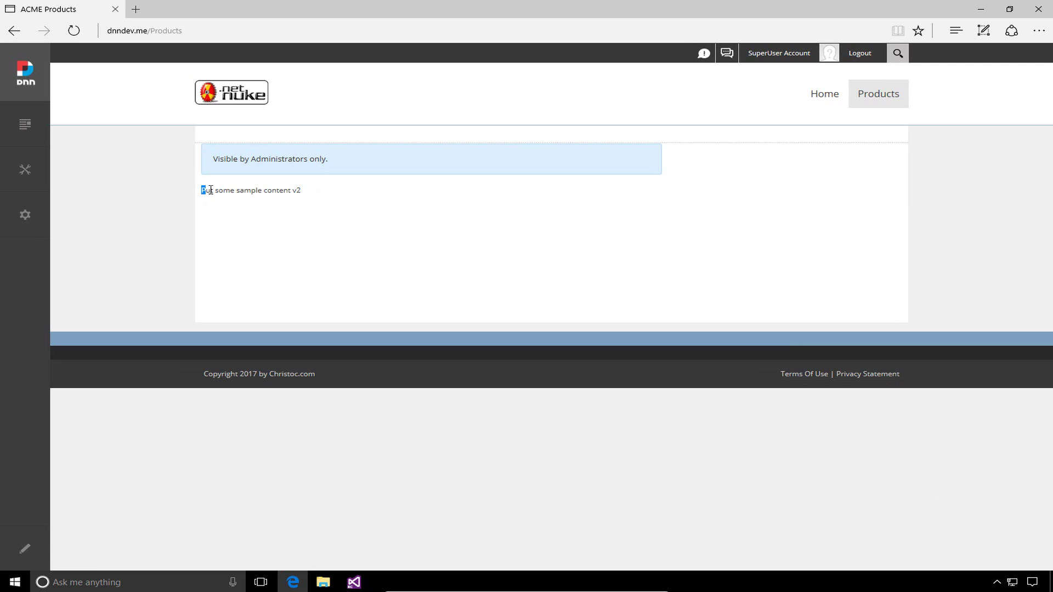
left_click_drag(312, 196, 196, 188)
left_click(322, 192)
- Navigate to the Home page to confirm its module shows 'Put some sample content v2'
left_click(826, 98)
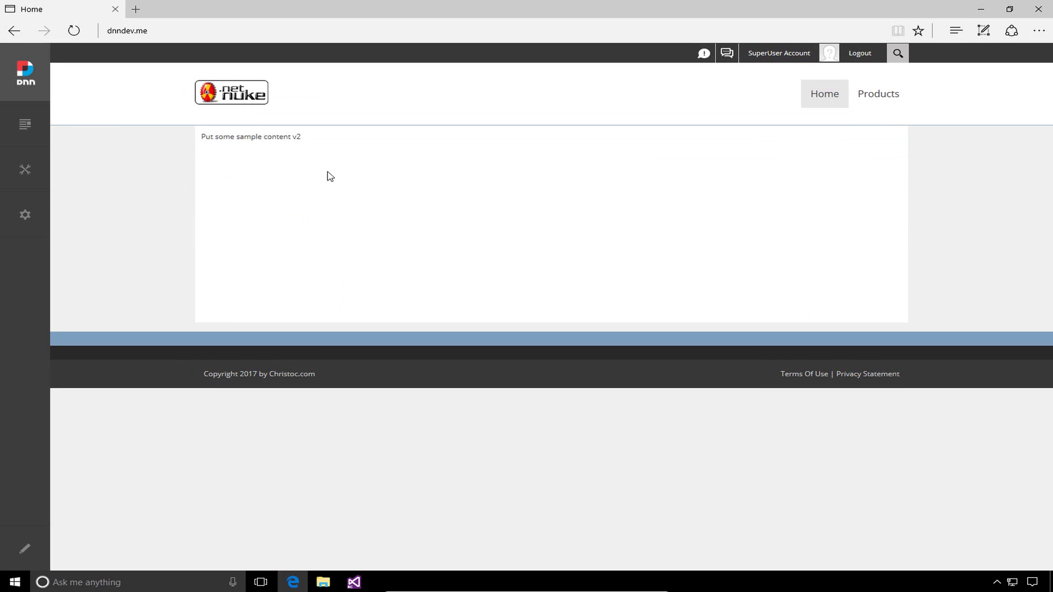